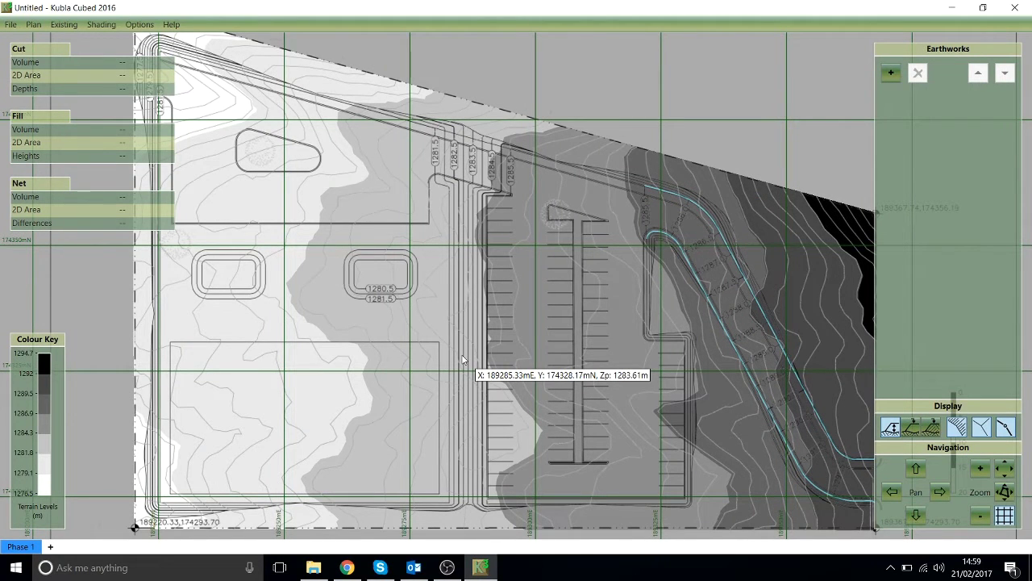
# - Add a new Surface earthwork, maximise its editor, and look through the outlines, contours, breaks and points feature types
pyautogui.click(890, 73)
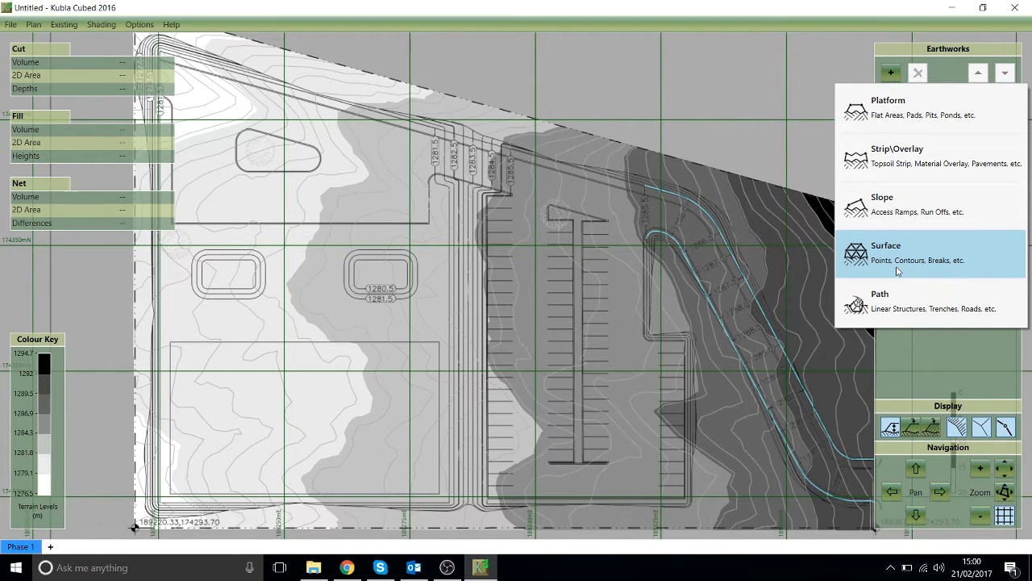
pyautogui.click(898, 271)
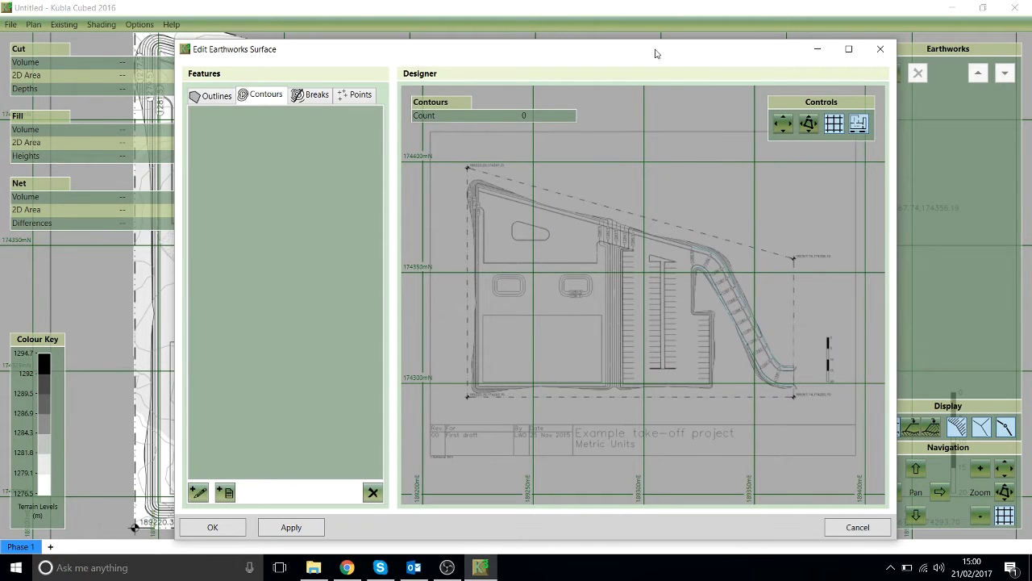
pyautogui.click(848, 49)
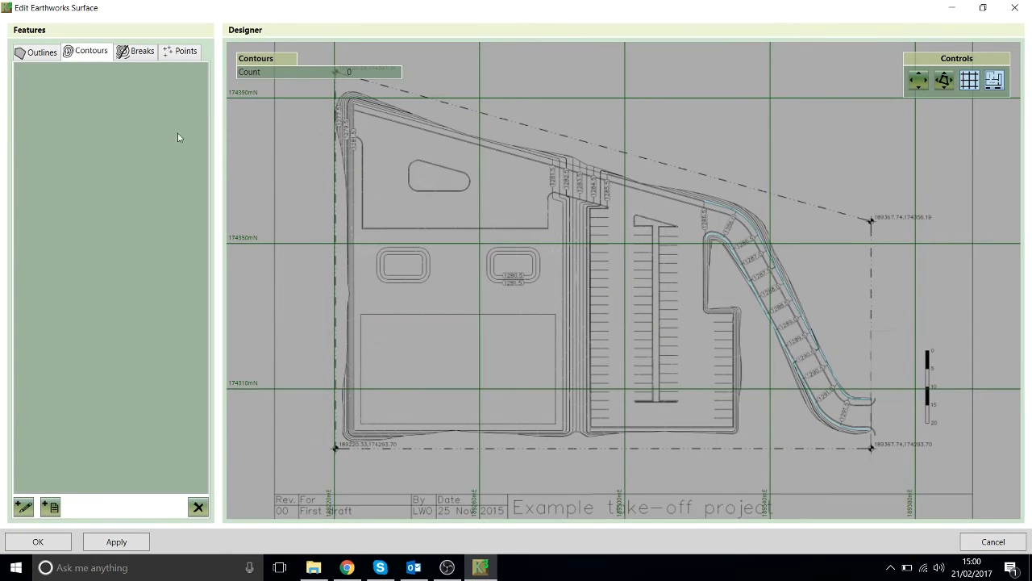
pyautogui.click(46, 55)
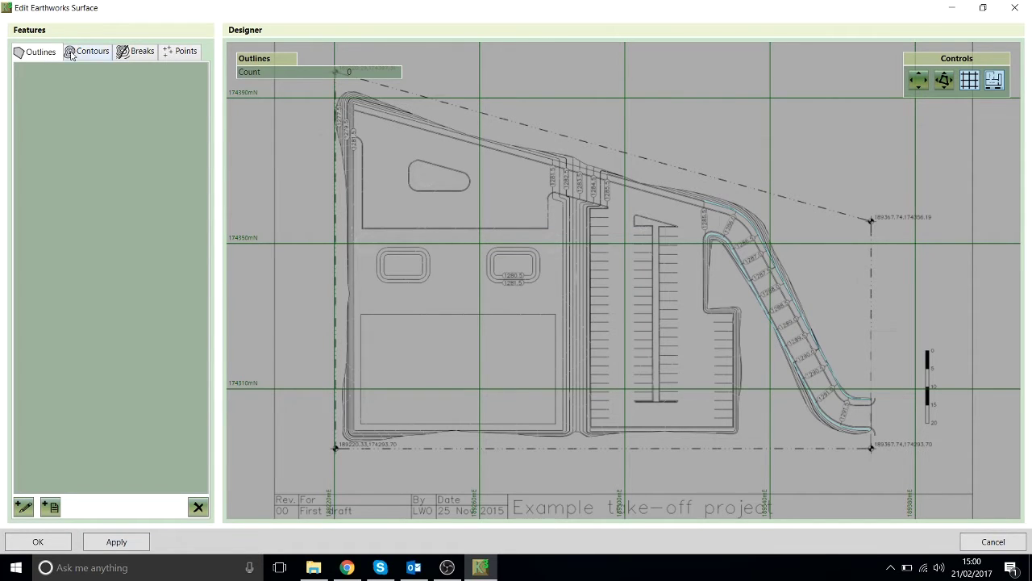
pyautogui.click(84, 53)
pyautogui.click(141, 57)
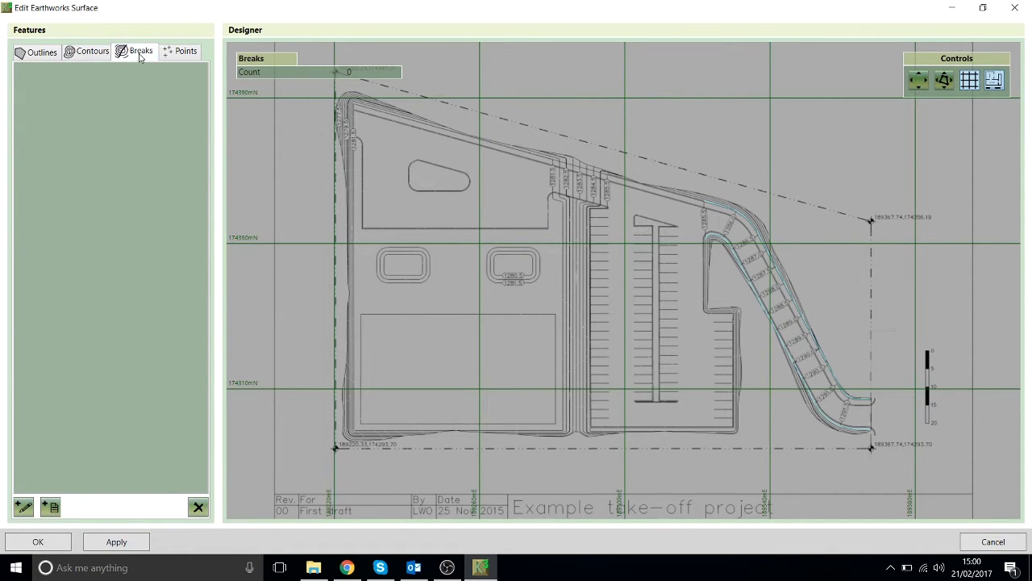
pyautogui.click(183, 57)
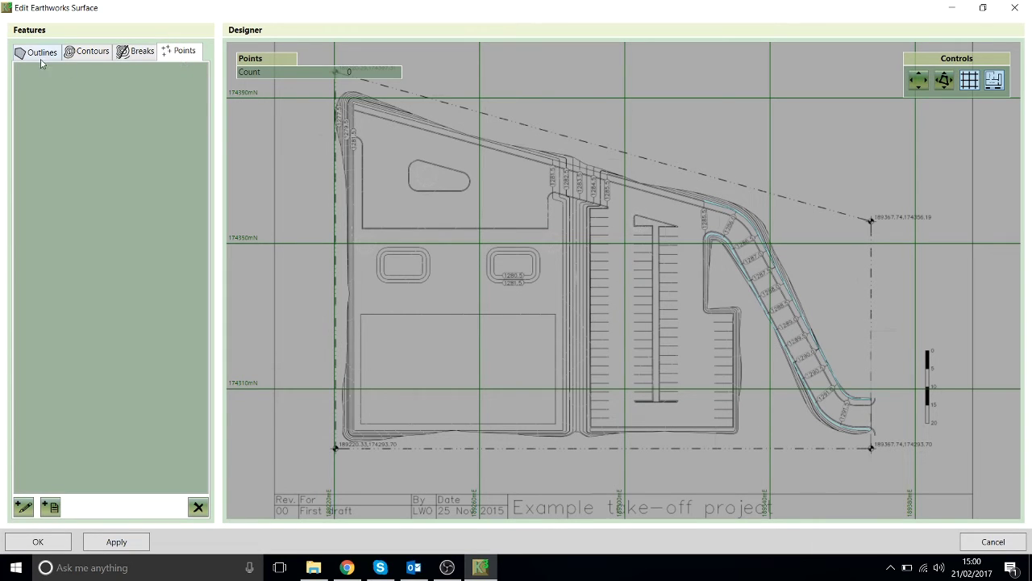
# - Draw a four-point contour line around the innermost rectangle of the eastern pond
pyautogui.click(84, 51)
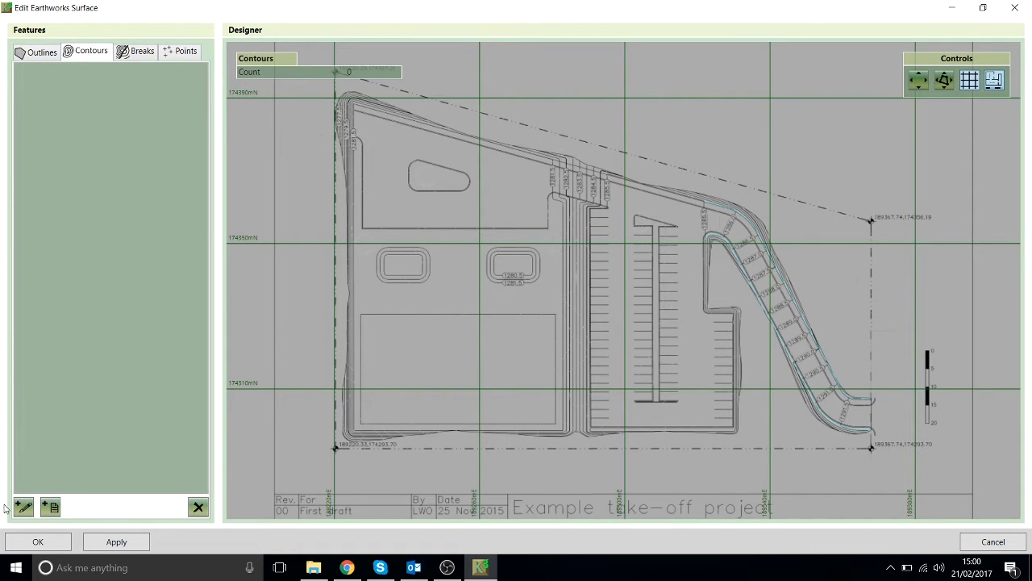
pyautogui.click(24, 507)
pyautogui.scroll(3, 494, 235)
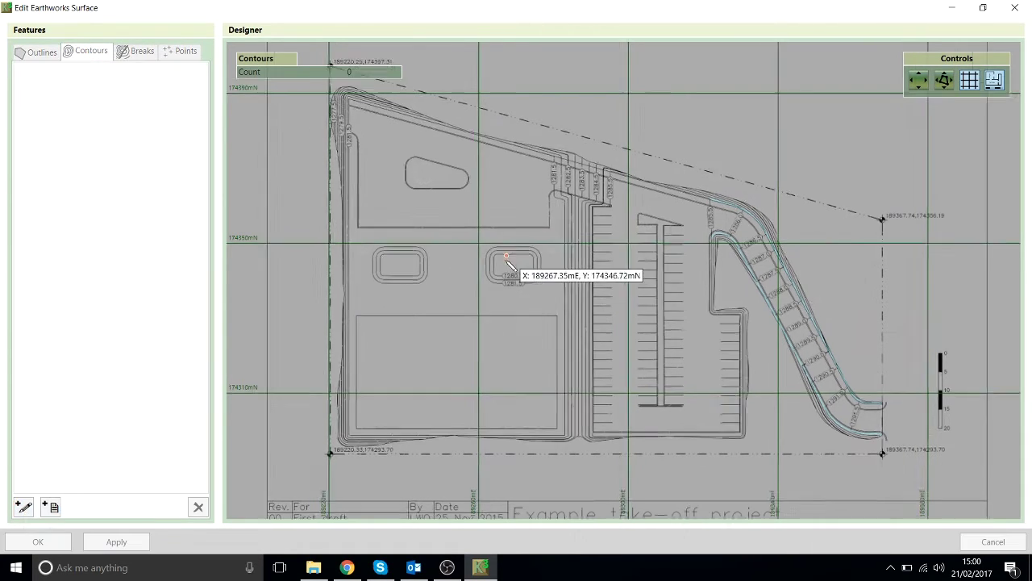
pyautogui.click(489, 252)
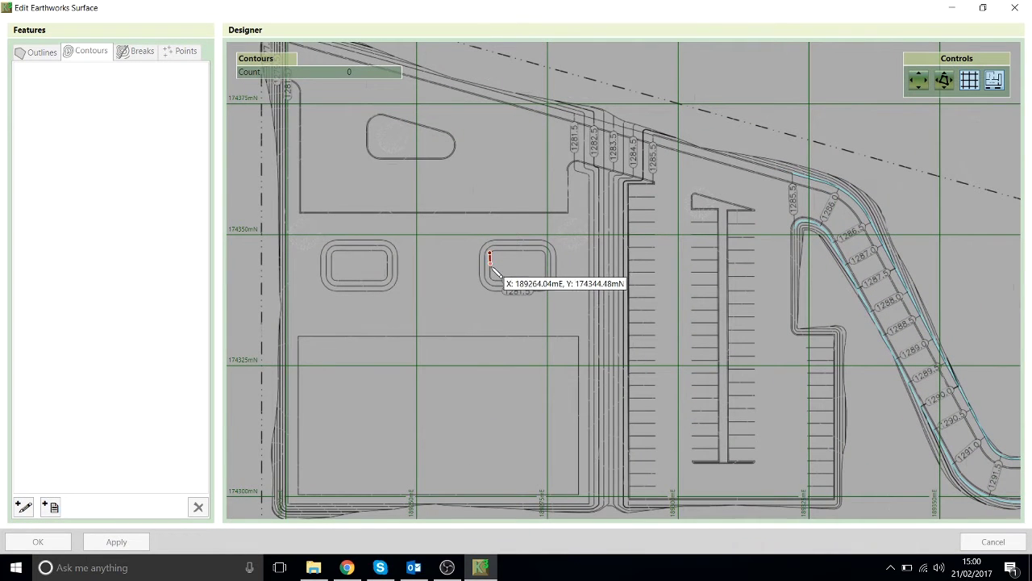
pyautogui.click(490, 279)
pyautogui.click(544, 279)
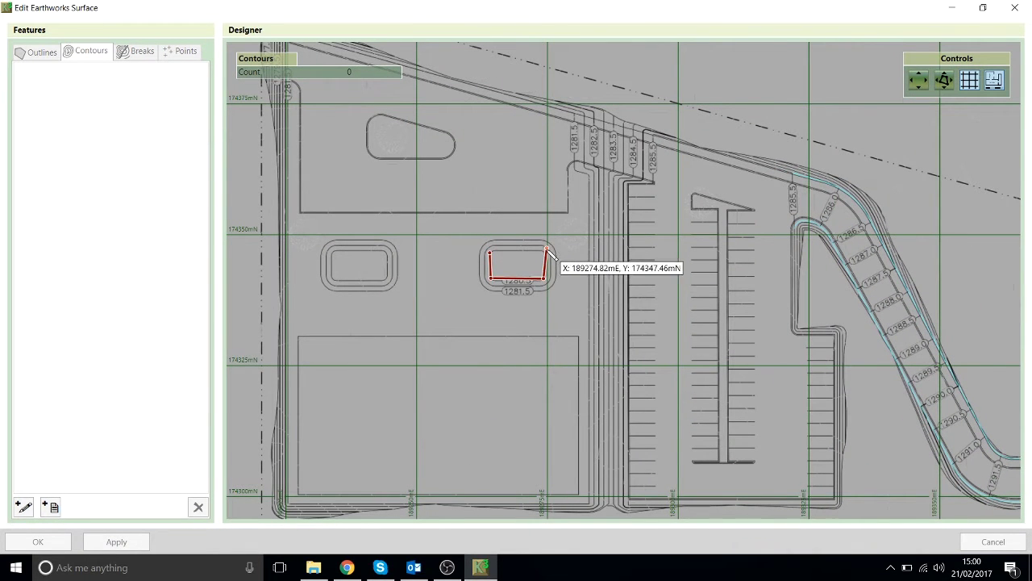
pyautogui.click(544, 253)
pyautogui.rightClick(505, 276)
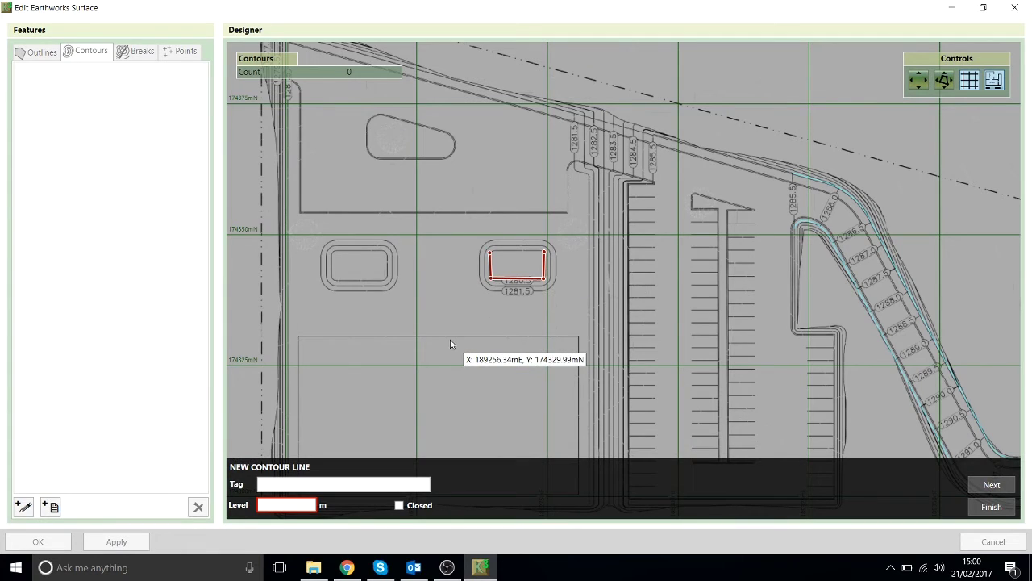
# - Set the new contour line's level to 1280 m, make it closed, and finish it
pyautogui.write('1280')
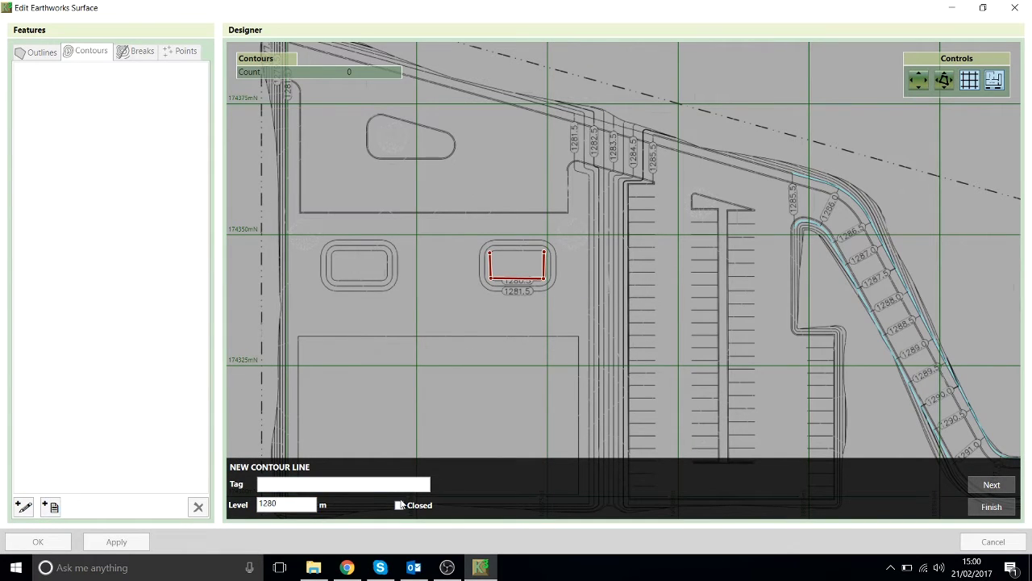
pyautogui.click(398, 505)
pyautogui.click(991, 506)
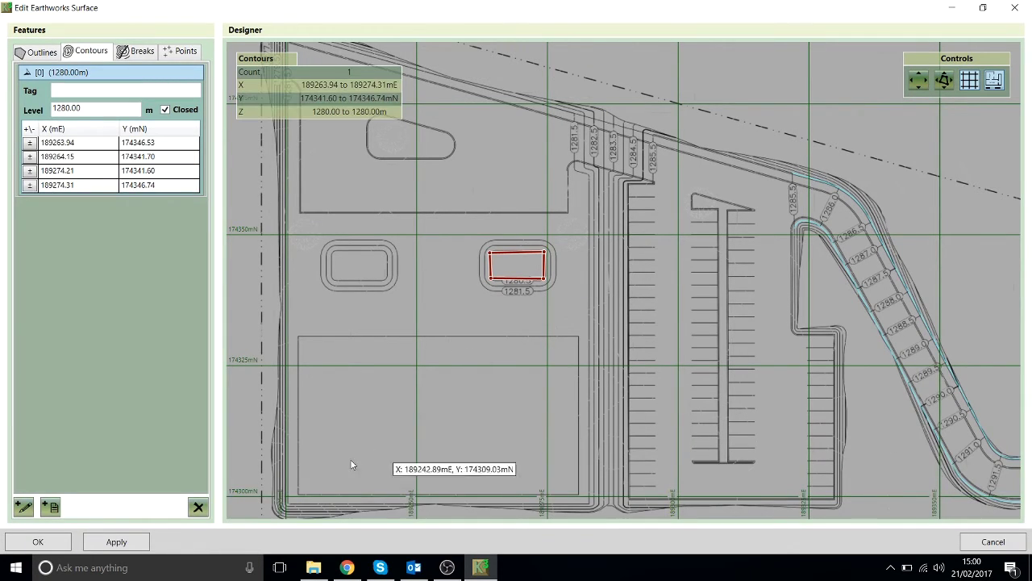
# - Load contour lines from the file Building Site Example Metric Units.dxf and move the preview aside
pyautogui.click(50, 506)
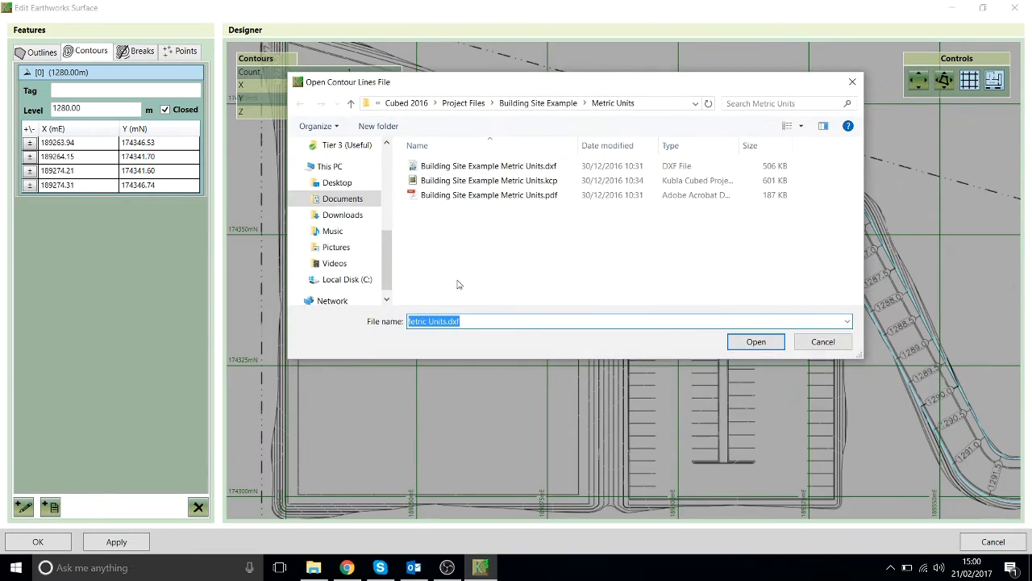
pyautogui.doubleClick(494, 167)
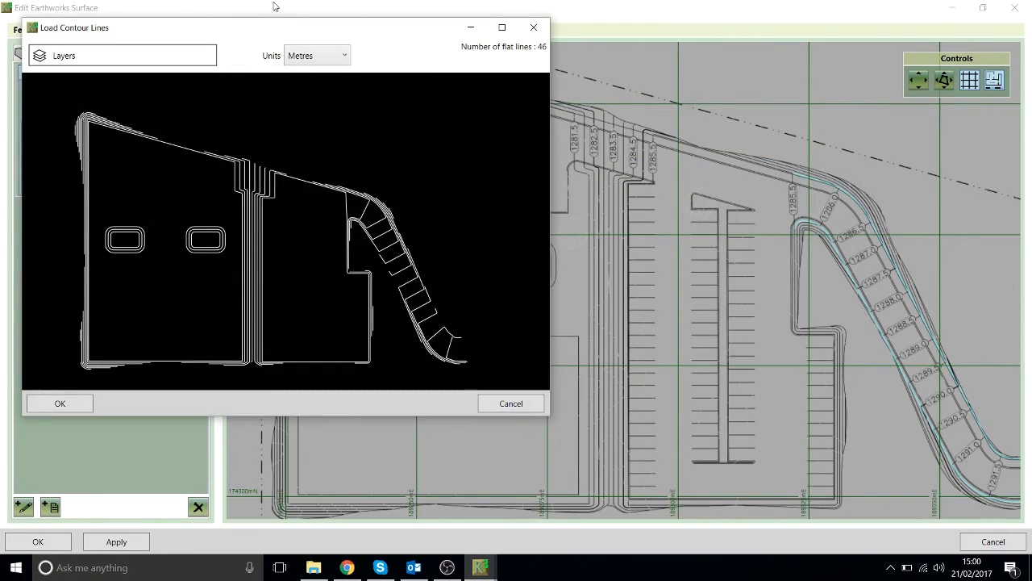
pyautogui.moveTo(290, 30); pyautogui.dragTo(479, 27)
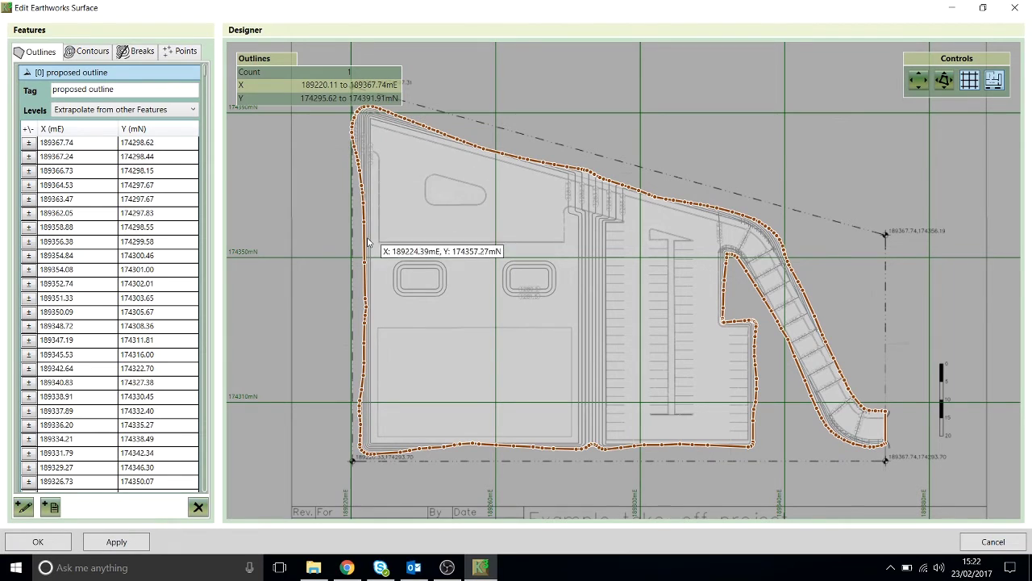
# - Set the proposed outline's levels to Use Ground Levels
pyautogui.click(191, 110)
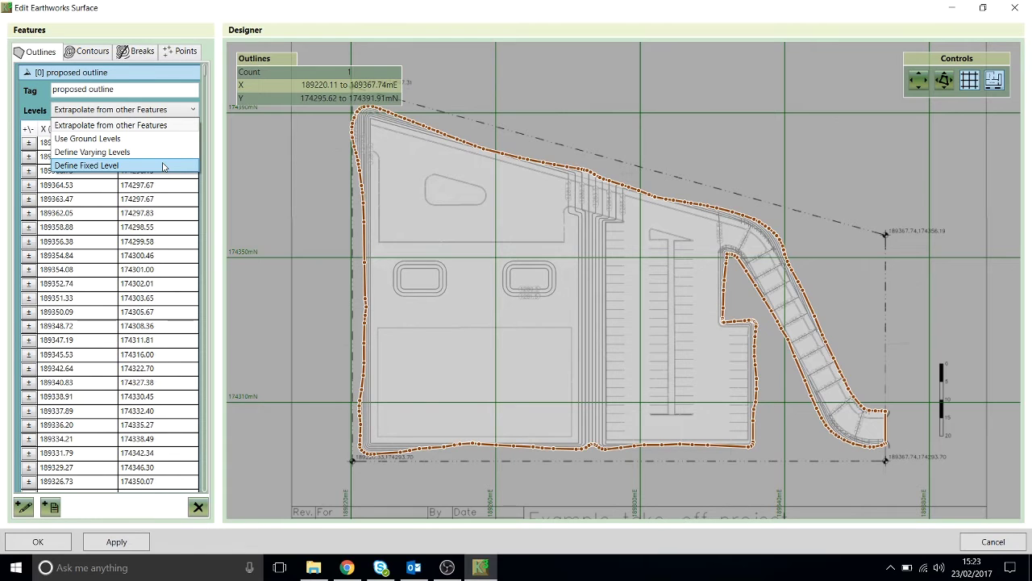
pyautogui.click(156, 139)
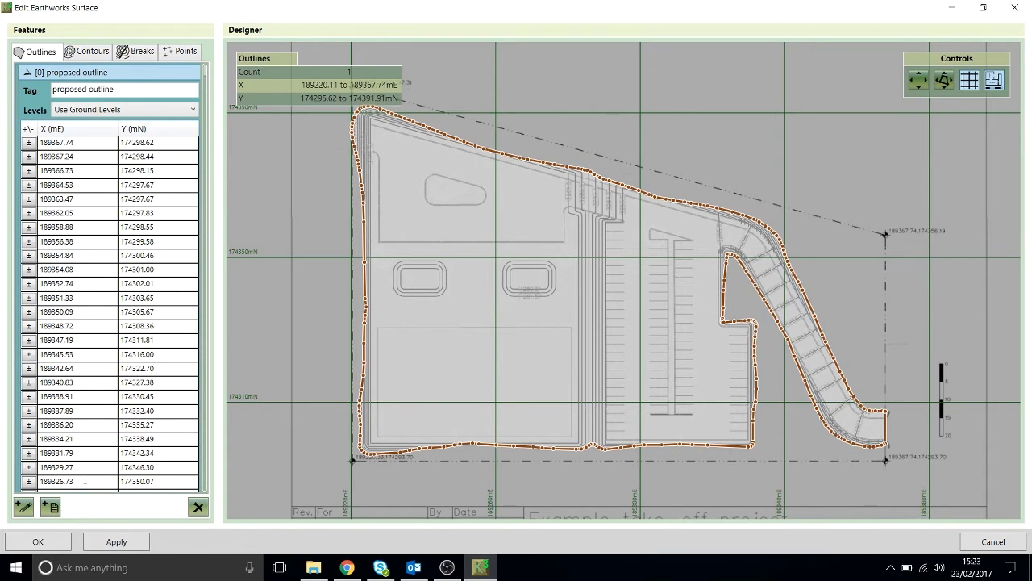
# - Draw a four-point hole outline inside the proposed outline with levels extrapolated from other features, and delete it again
pyautogui.click(23, 507)
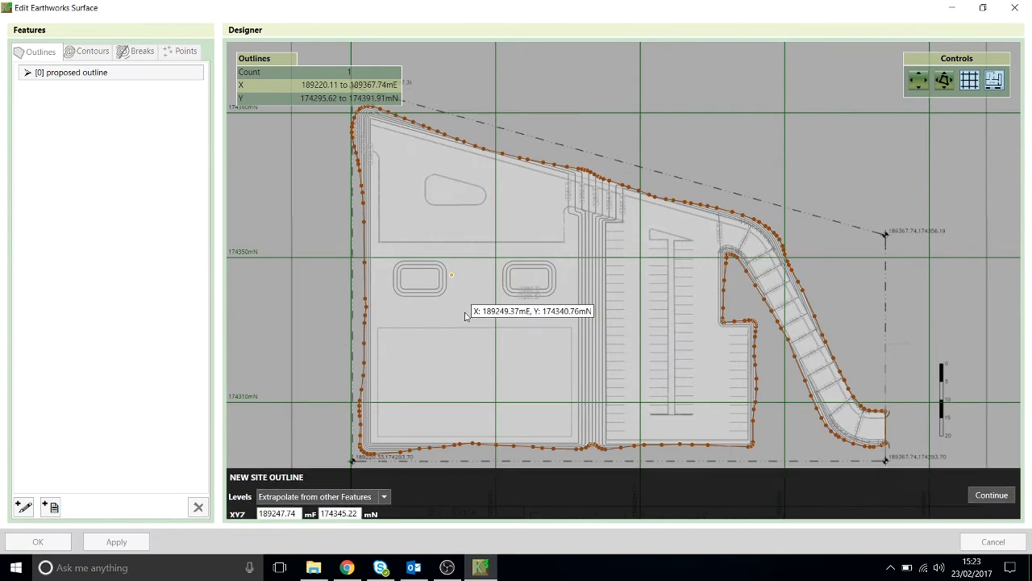
pyautogui.click(991, 484)
pyautogui.click(461, 357)
pyautogui.click(594, 355)
pyautogui.click(588, 294)
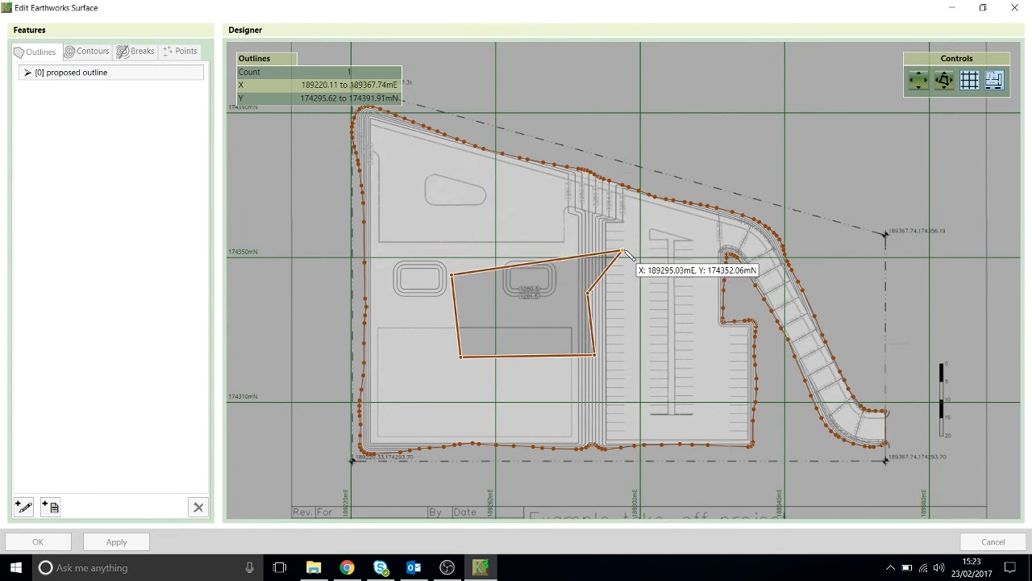
pyautogui.rightClick(626, 251)
pyautogui.click(991, 506)
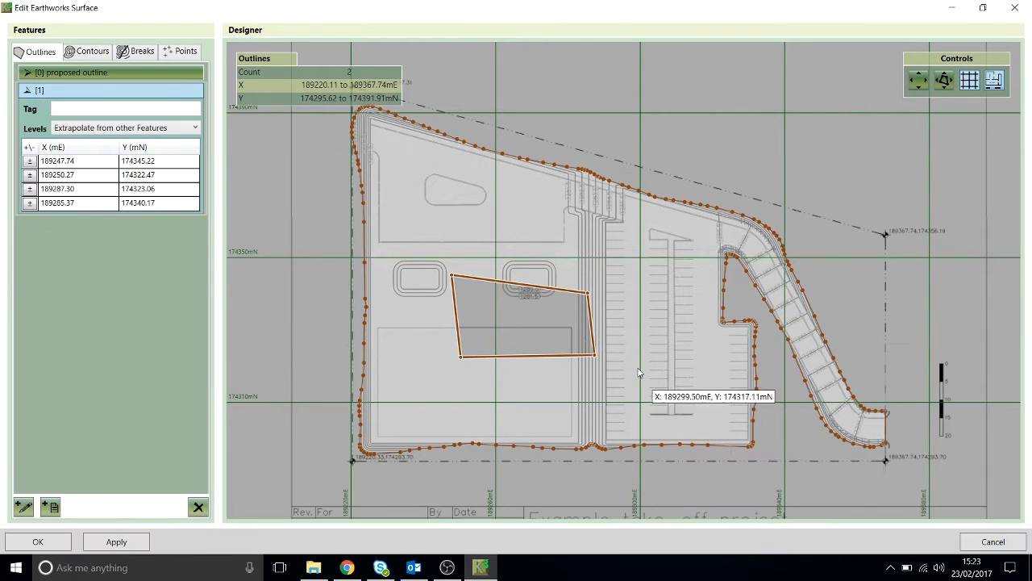
pyautogui.click(197, 506)
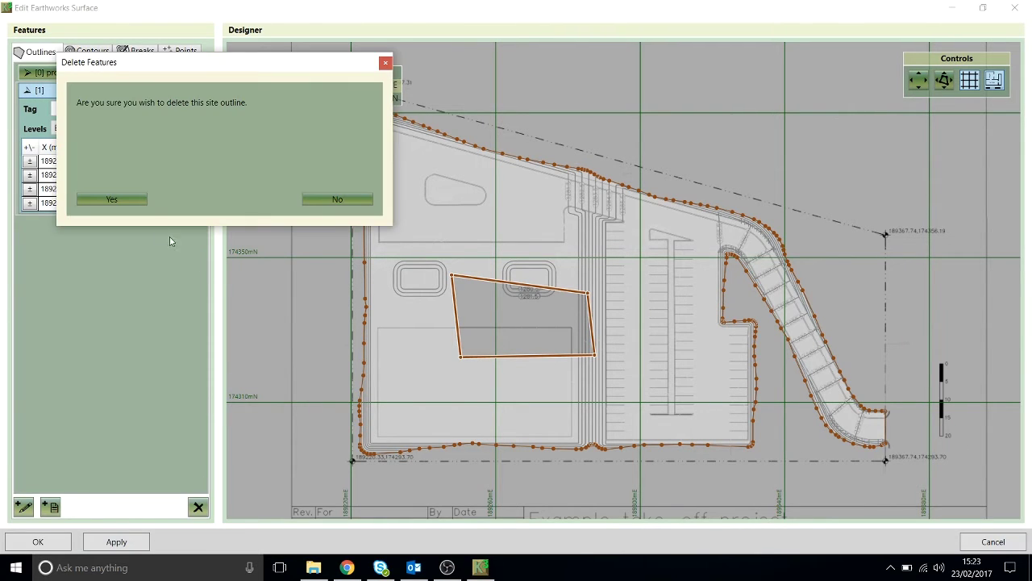
pyautogui.click(112, 199)
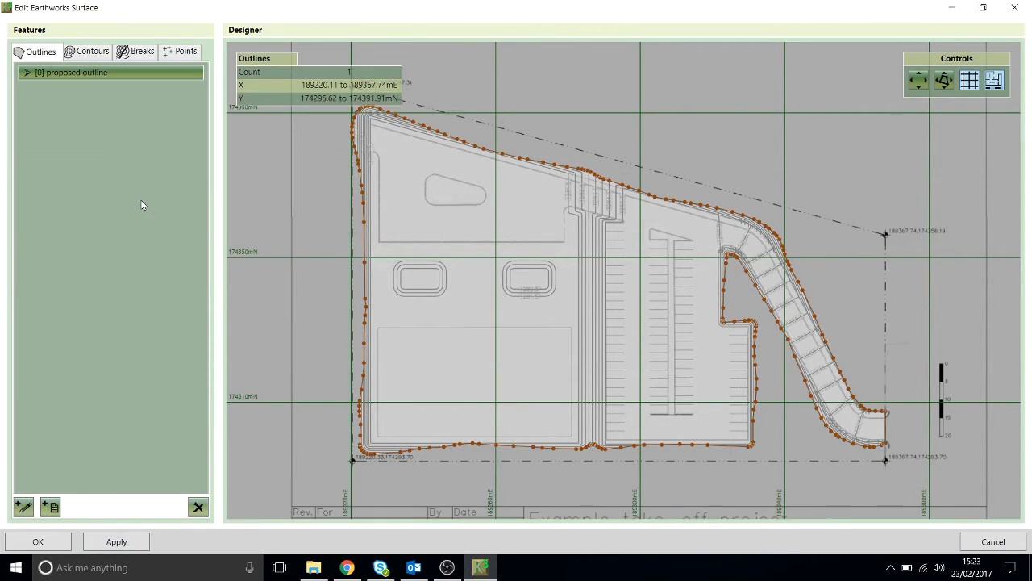
# - Add a single point level of 1280.5 m inside the innermost rectangle of the eastern pond
pyautogui.click(93, 52)
pyautogui.click(139, 52)
pyautogui.click(182, 52)
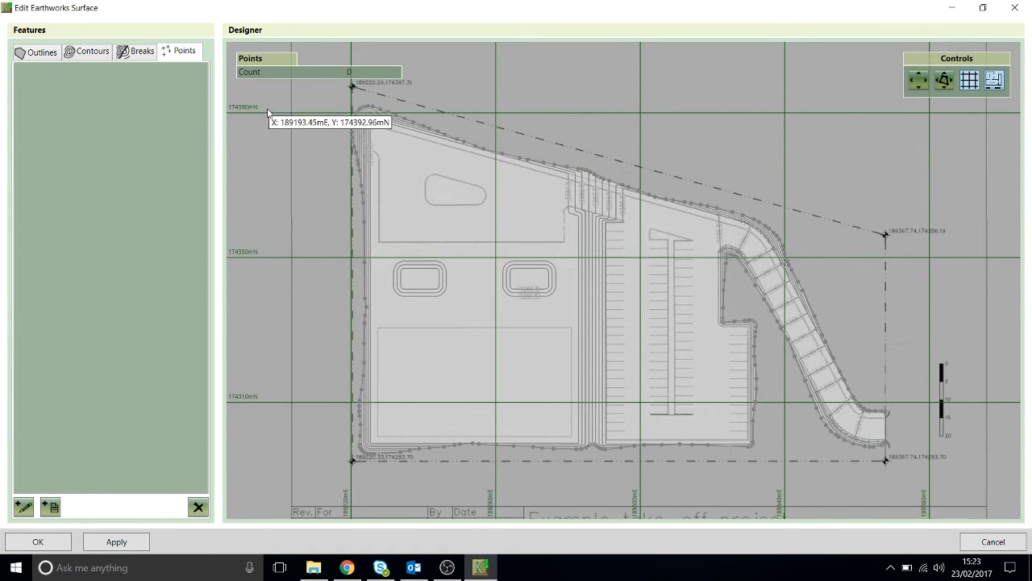
pyautogui.scroll(3, 555, 314)
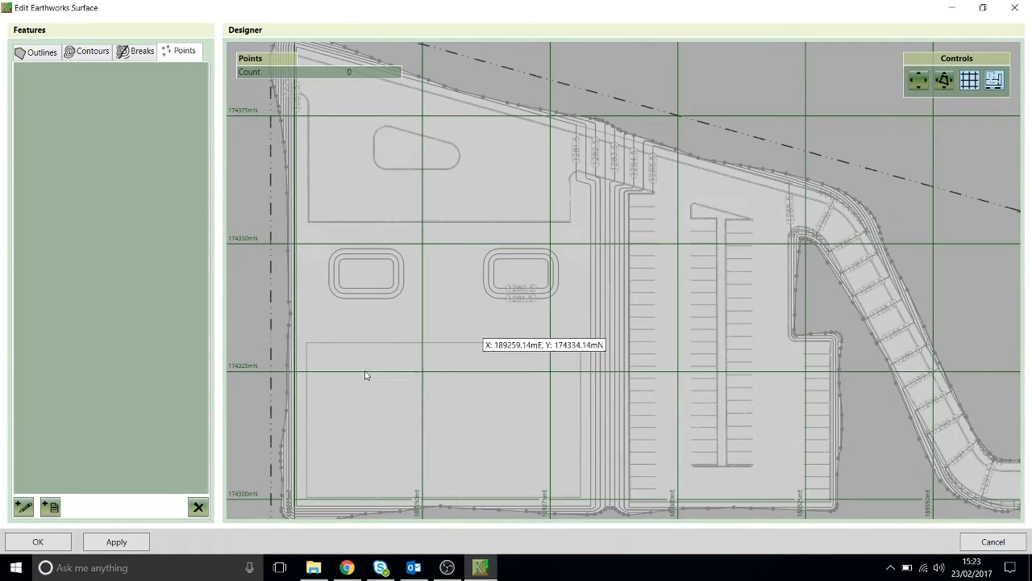
pyautogui.click(24, 505)
pyautogui.click(519, 266)
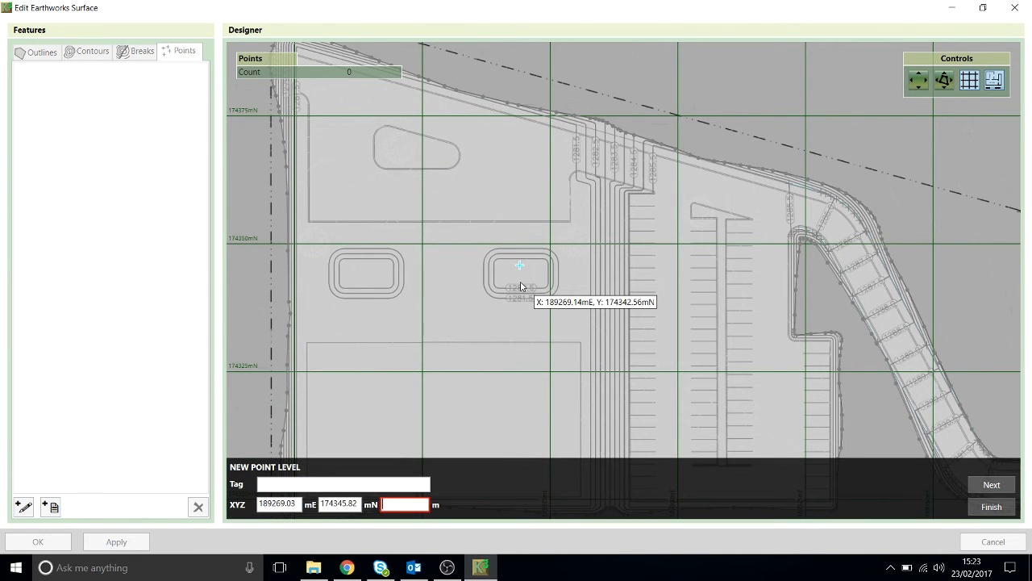
pyautogui.write('1280.5')
pyautogui.press('Return')
pyautogui.press('Escape')
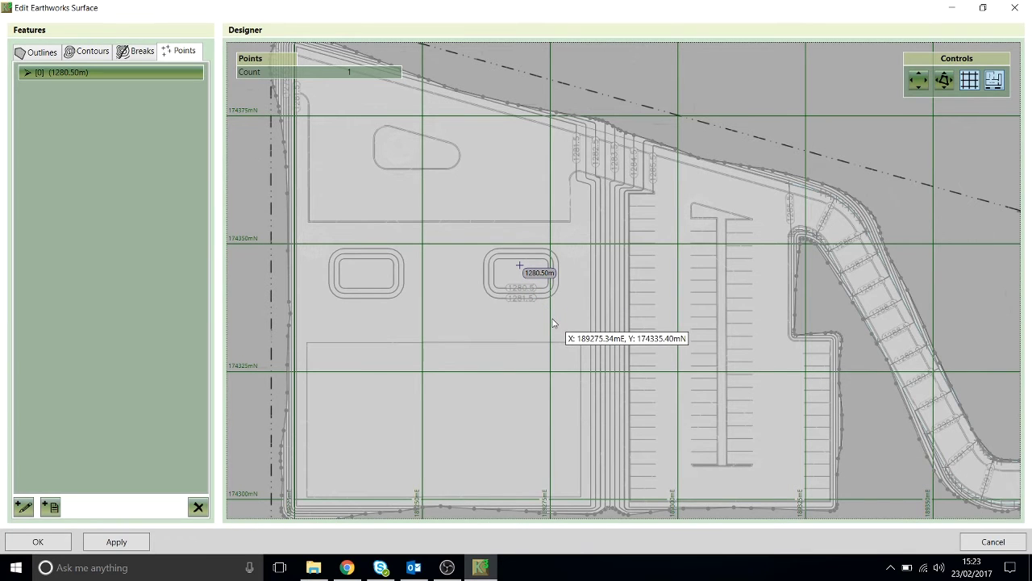
# - Select the innermost contour of the eastern pond to inspect its level, closed setting and coordinates
pyautogui.click(98, 53)
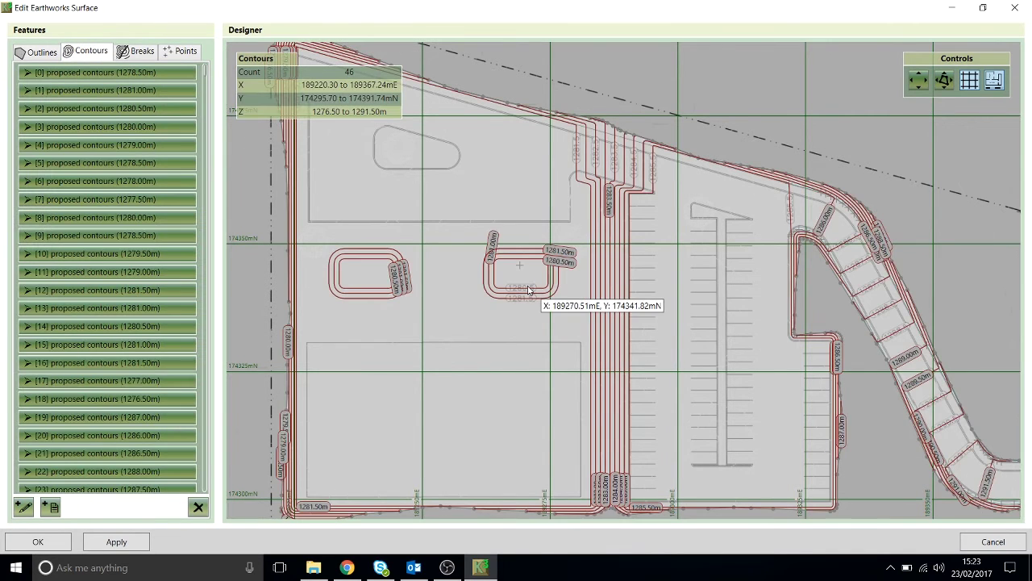
pyautogui.scroll(1, 552, 270)
pyautogui.scroll(3, 553, 271)
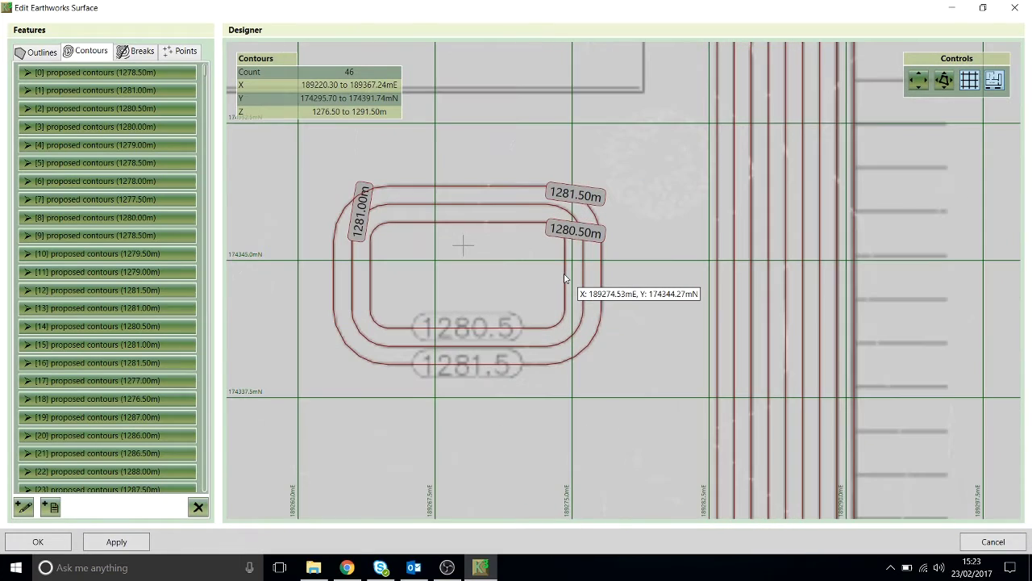
pyautogui.click(565, 279)
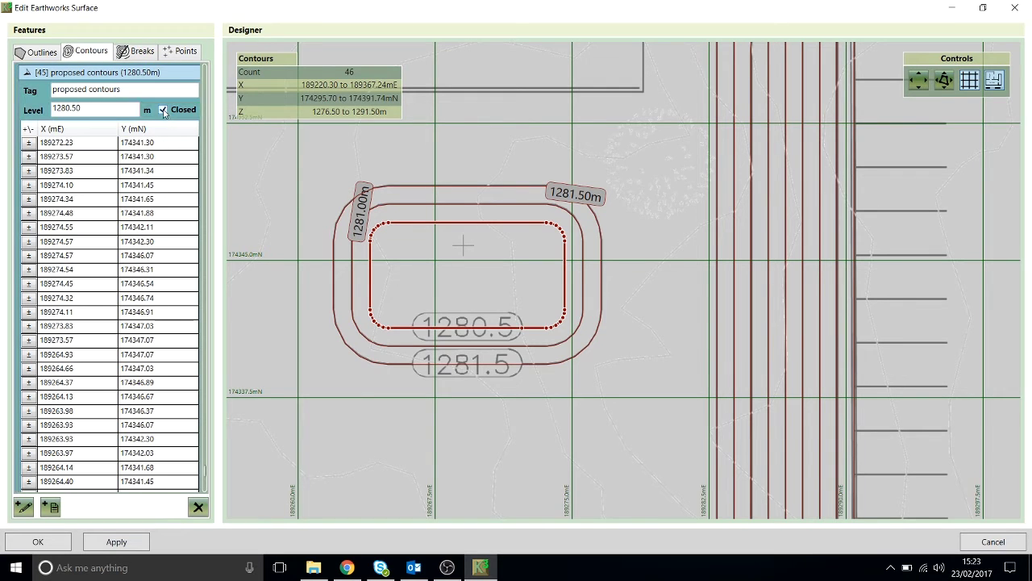
# - Examine the break lines' point levels along the inner bend at the upper end of the access road
pyautogui.click(142, 51)
pyautogui.scroll(-5, 347, 258)
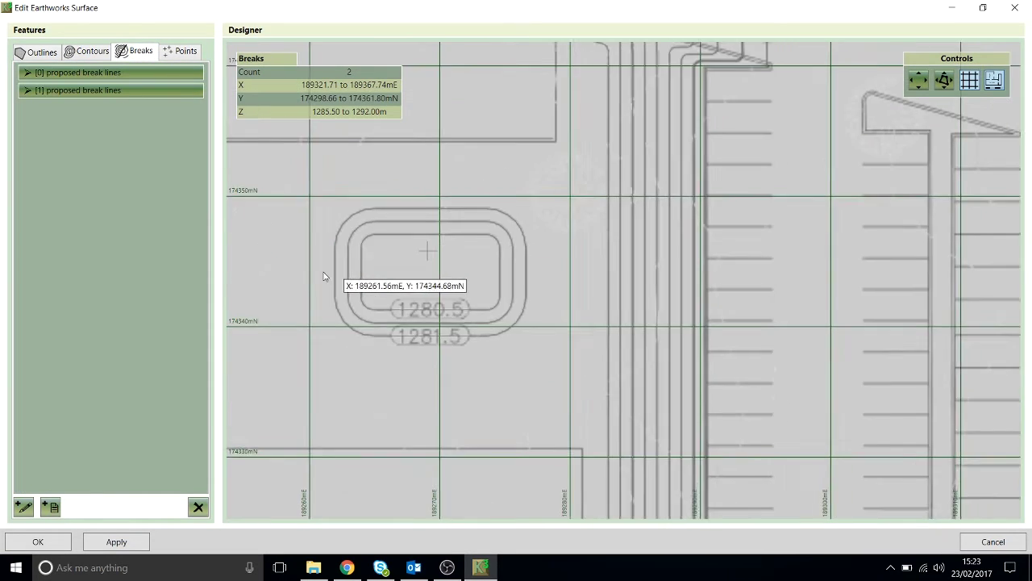
pyautogui.scroll(5, 779, 237)
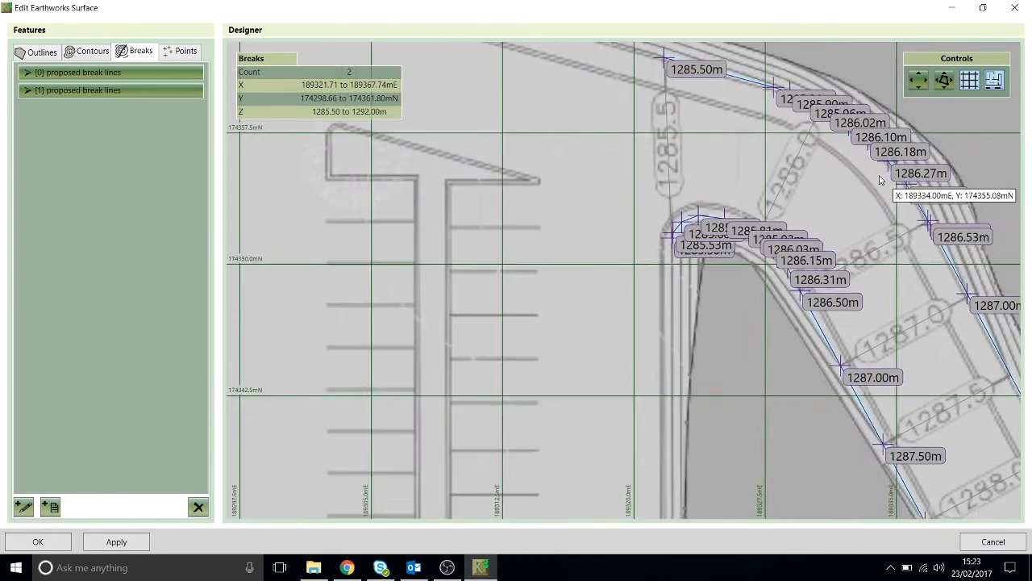
pyautogui.scroll(4, 787, 234)
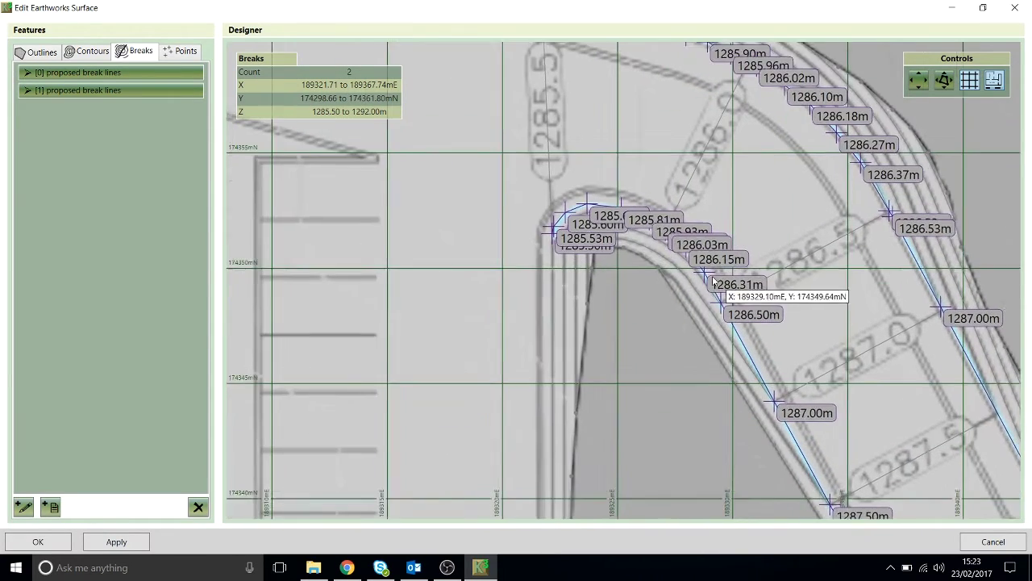
pyautogui.scroll(3, 706, 282)
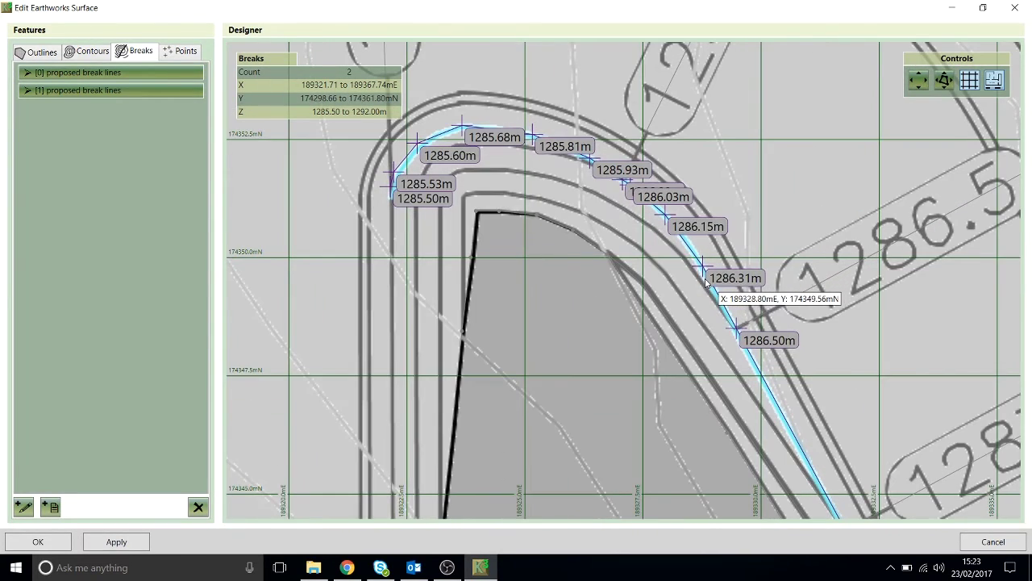
pyautogui.scroll(3, 390, 200)
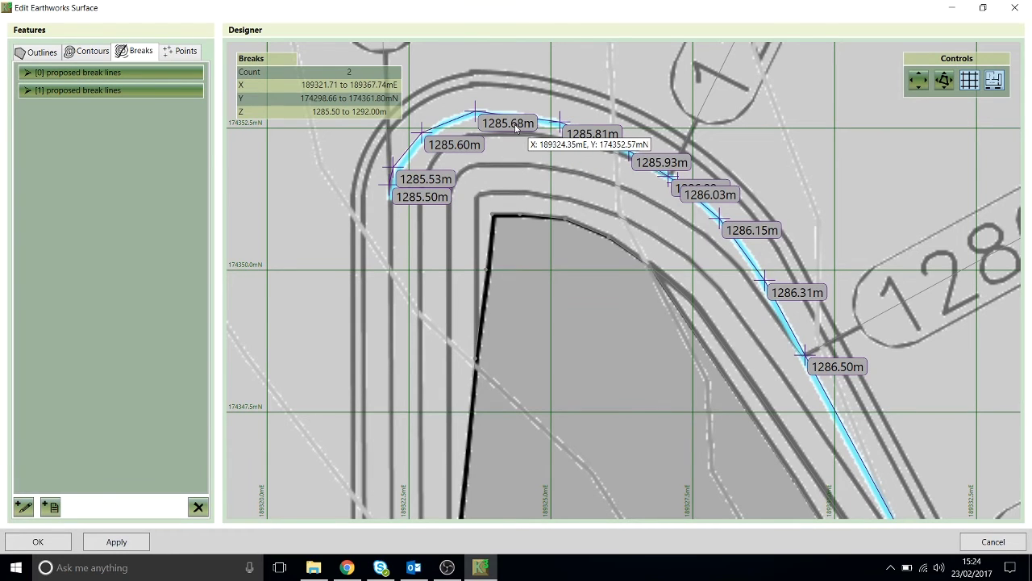
# - Finish the earthworks surface and accept shortening the lines that intersect the proposed outline by 2.5 cm
pyautogui.scroll(-2, 517, 127)
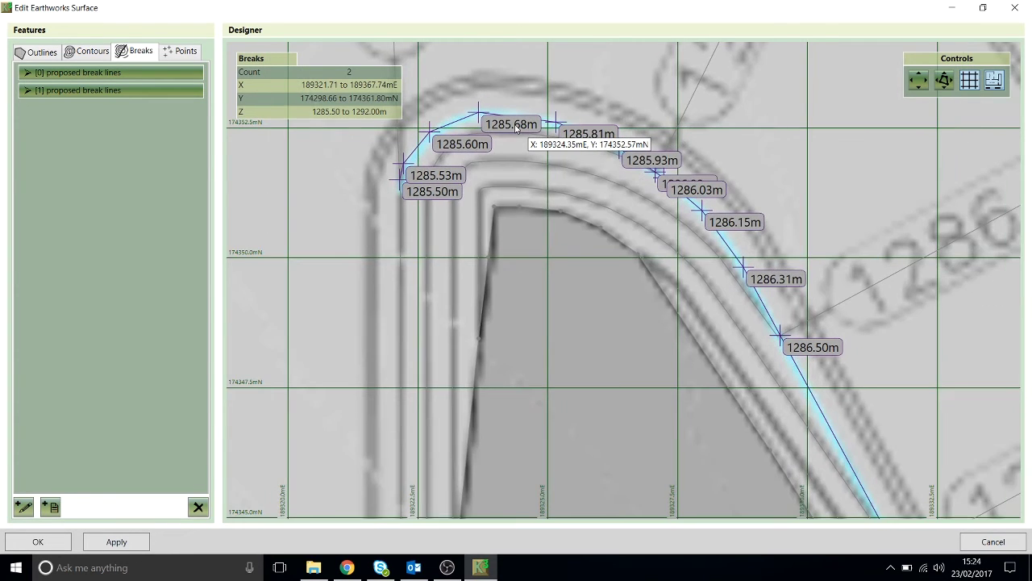
pyautogui.scroll(-4, 516, 128)
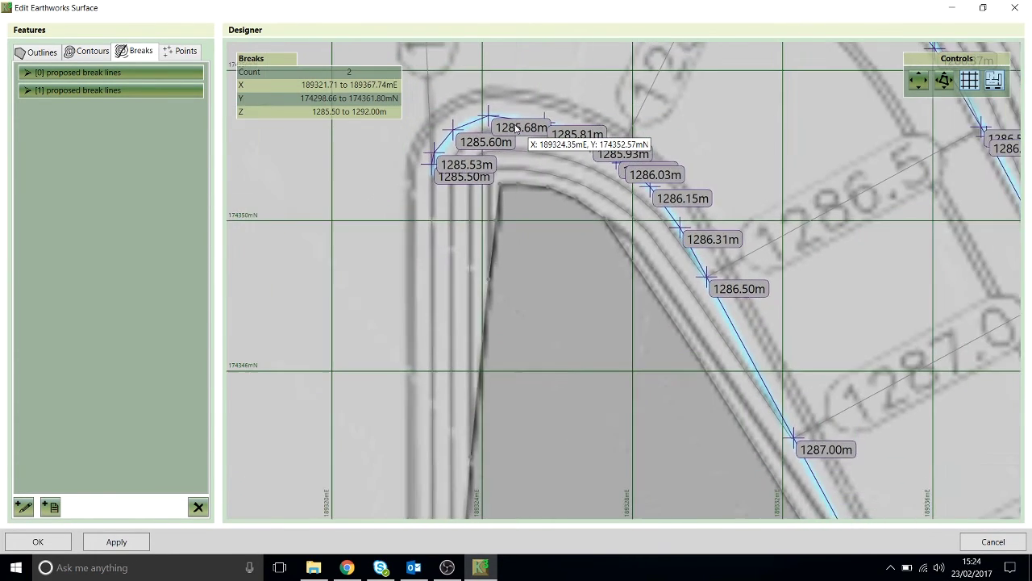
pyautogui.scroll(-2, 517, 127)
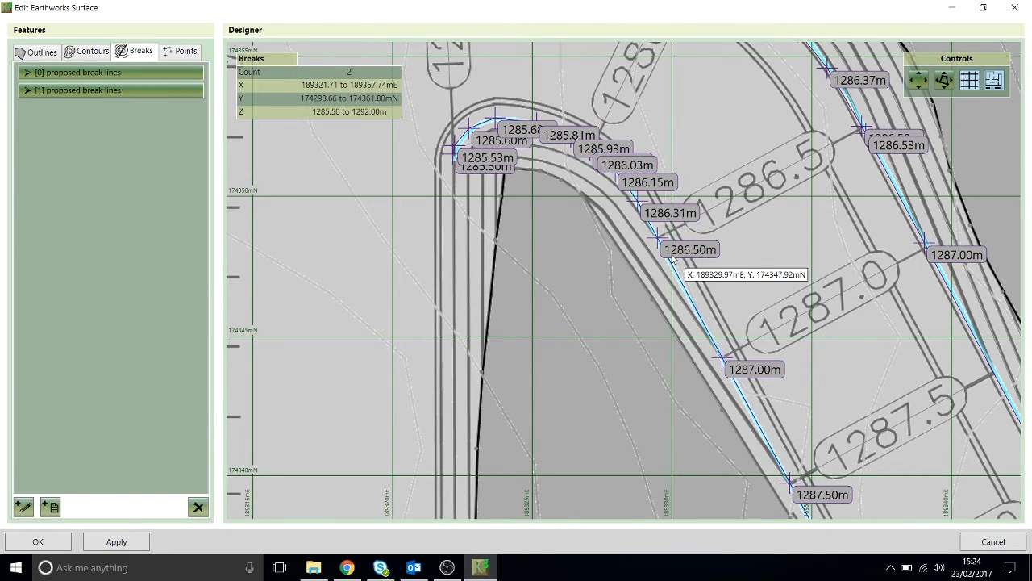
pyautogui.scroll(-1, 675, 258)
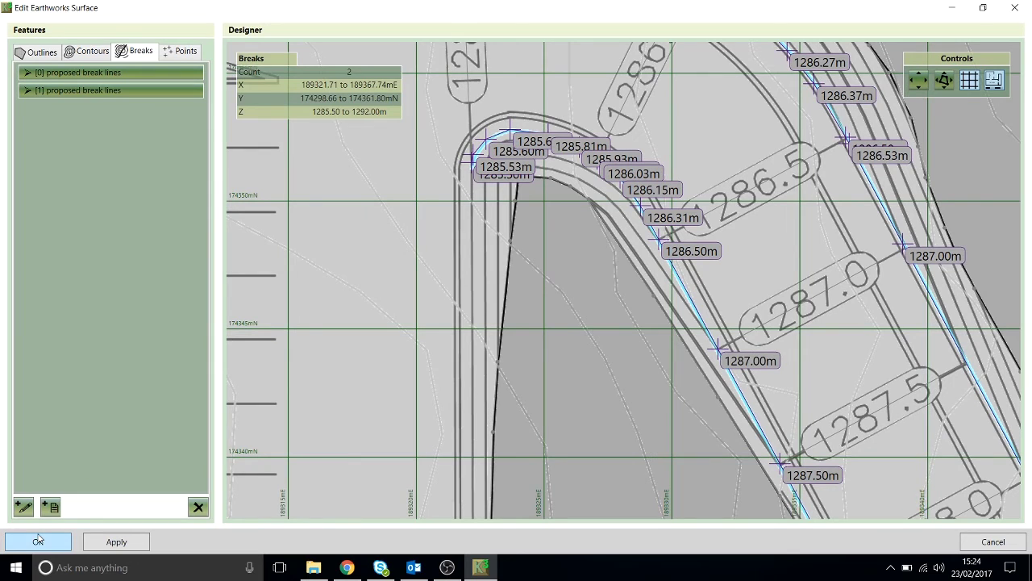
pyautogui.click(38, 540)
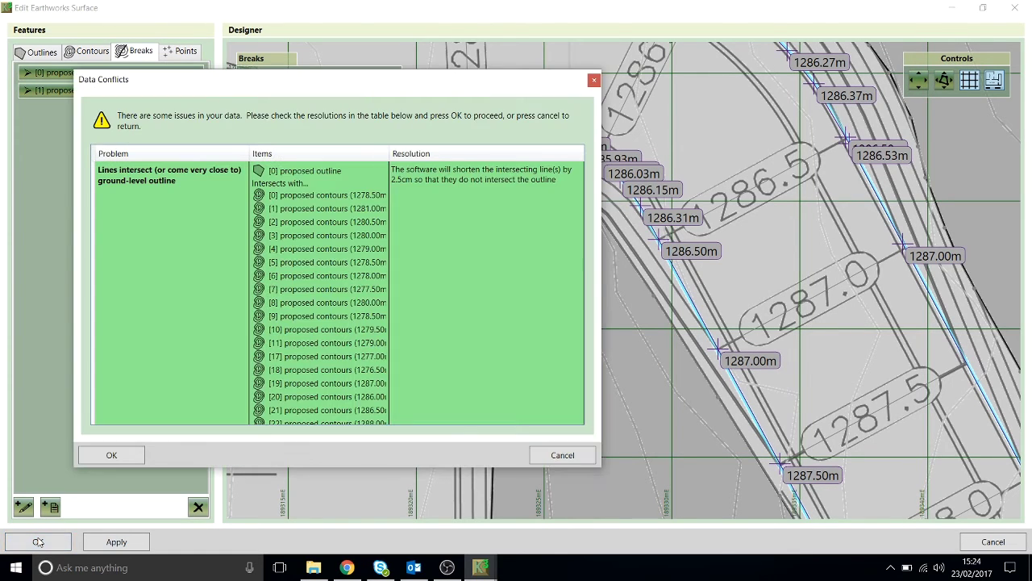
pyautogui.click(103, 456)
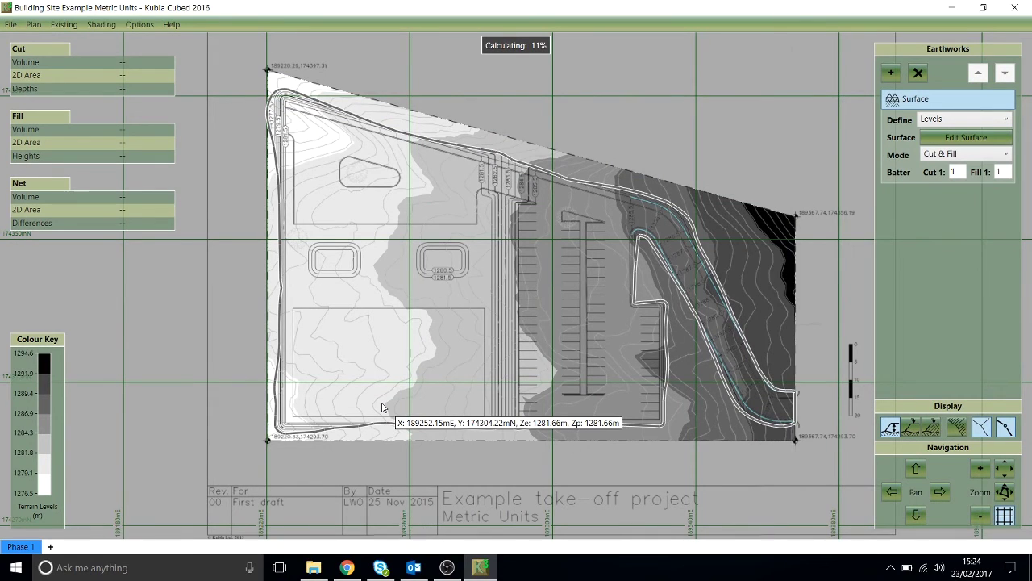
# - Examine the cut and fill batter slope settings of the surface
pyautogui.doubleClick(955, 172)
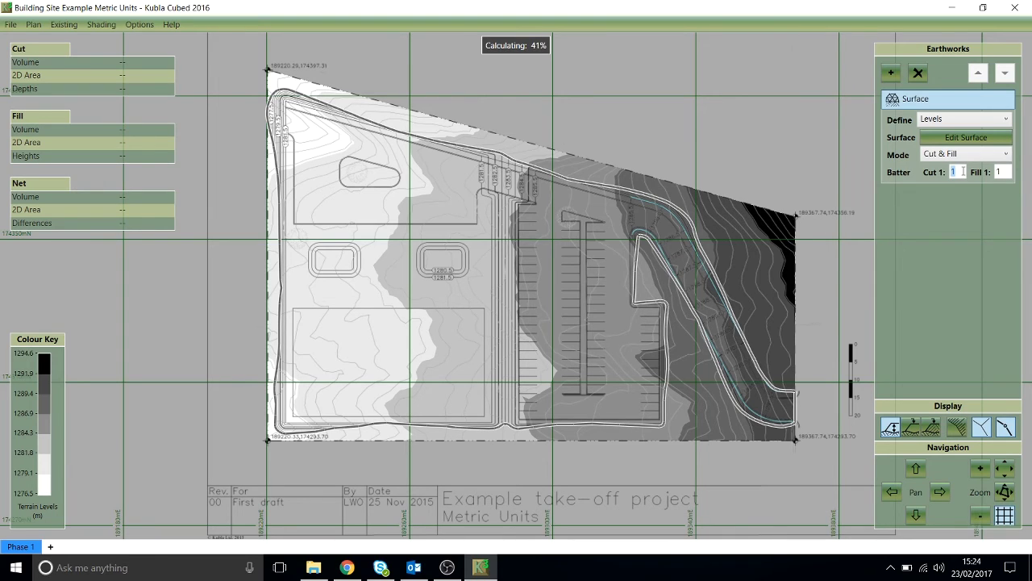
pyautogui.doubleClick(1007, 173)
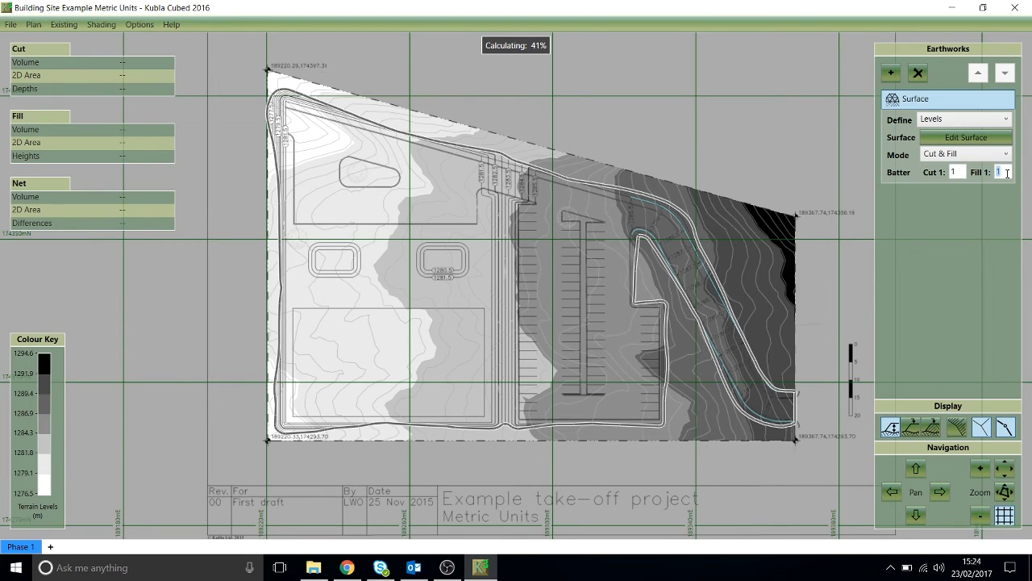
pyautogui.doubleClick(954, 172)
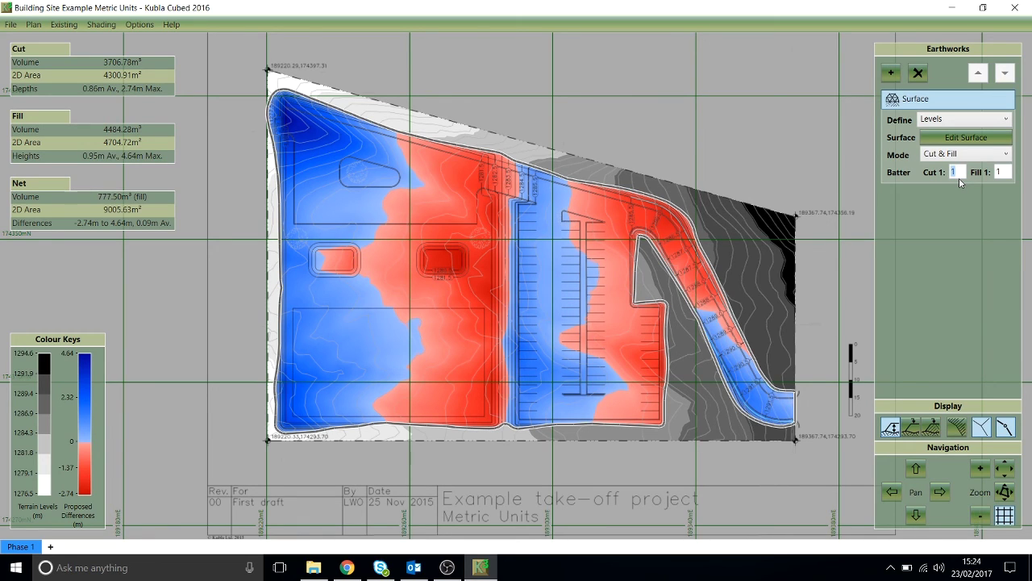
# - Define the surface by Levels & Offset and open its Z offset for editing
pyautogui.click(969, 123)
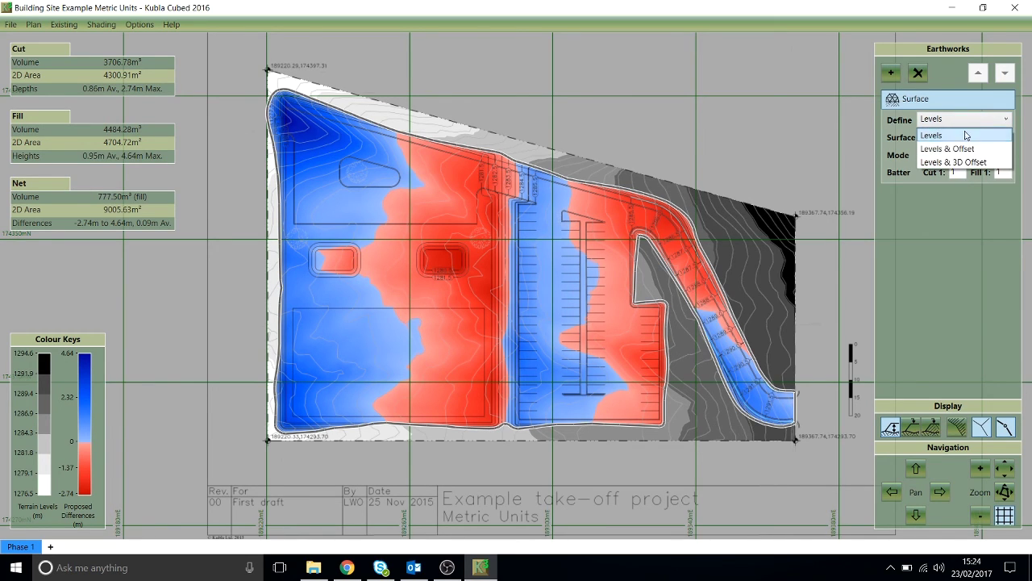
pyautogui.click(965, 149)
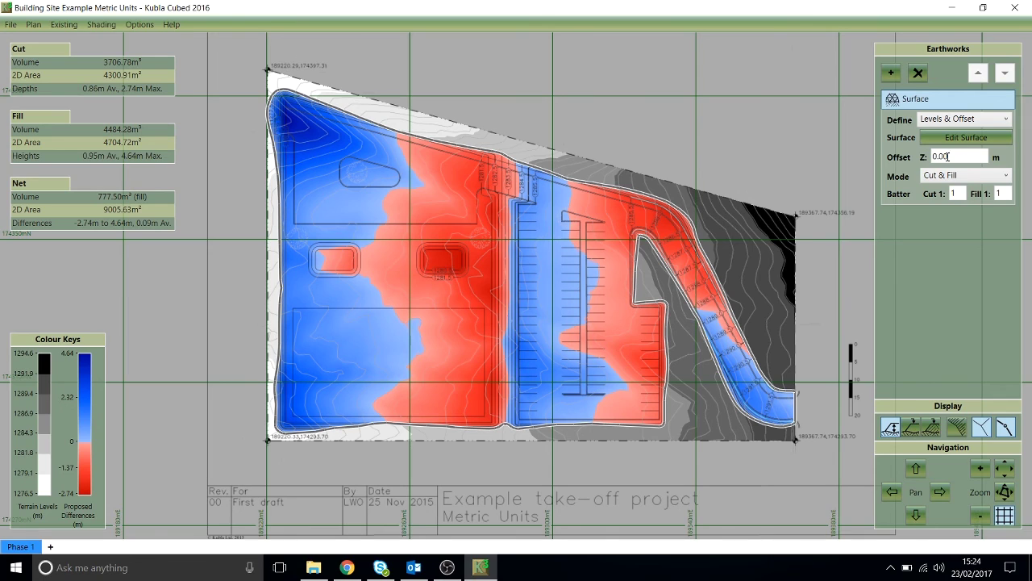
pyautogui.doubleClick(949, 157)
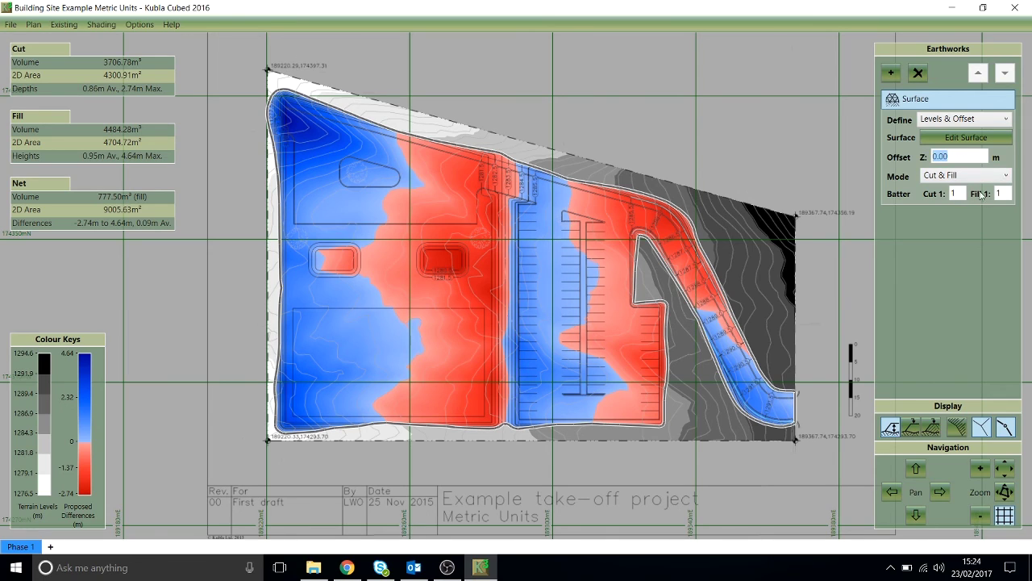
# - Define the surface by Levels & 3D Offset and open its X and Y offsets for editing
pyautogui.click(964, 119)
pyautogui.click(963, 163)
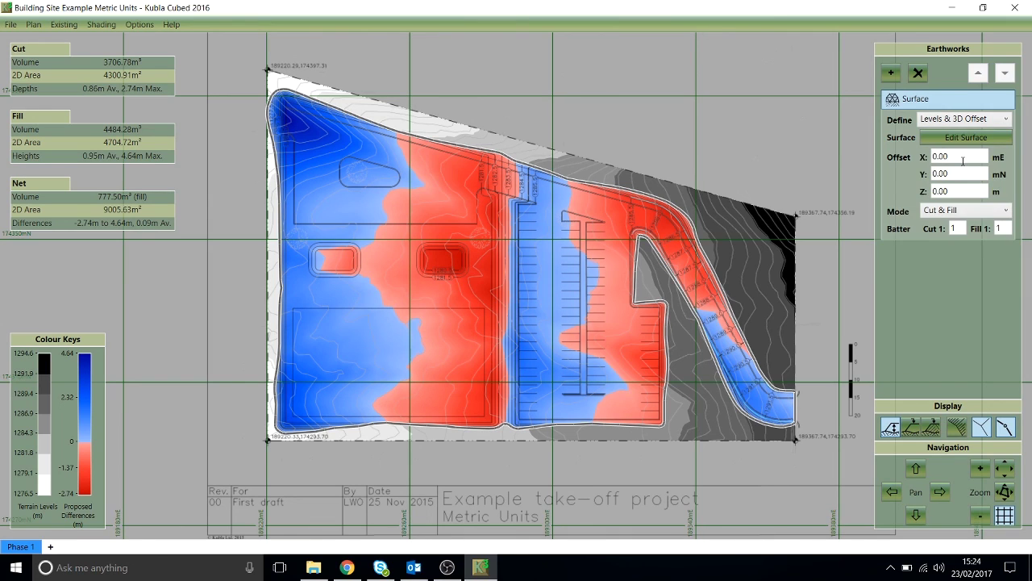
pyautogui.doubleClick(962, 157)
pyautogui.click(961, 174)
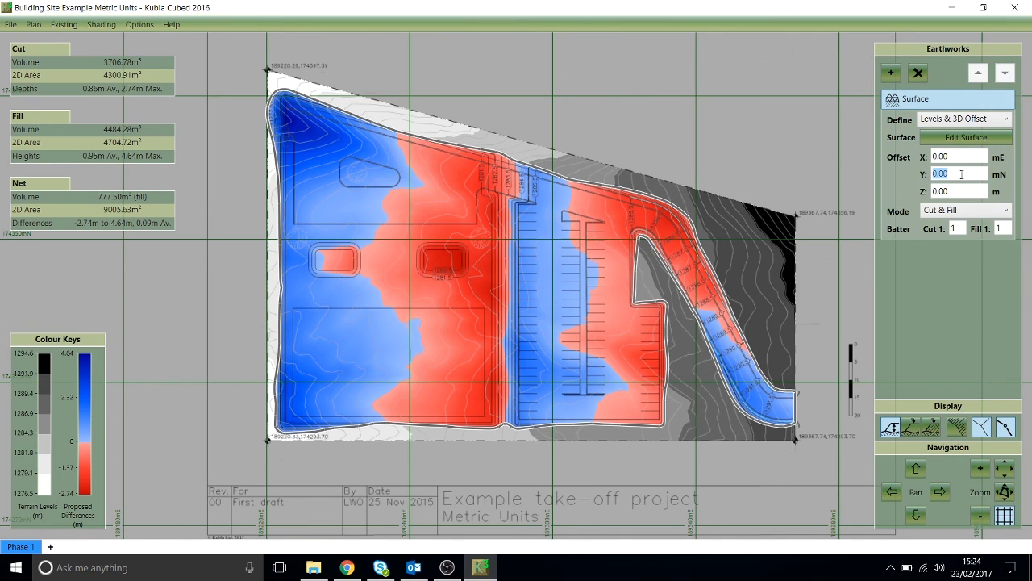